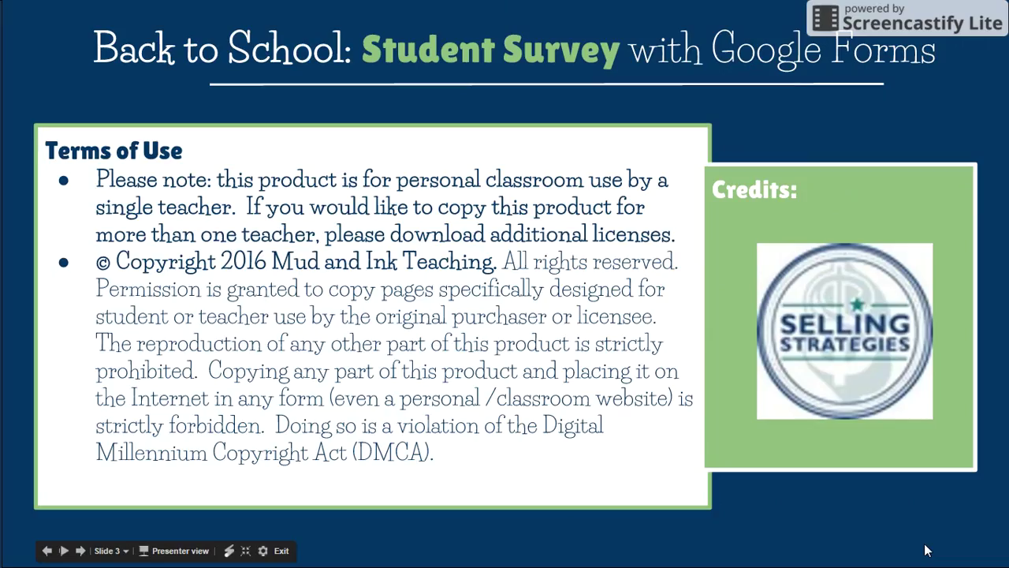
- Advance two slides to reach the Obtaining the Form slide with the form link
left_click(927, 550)
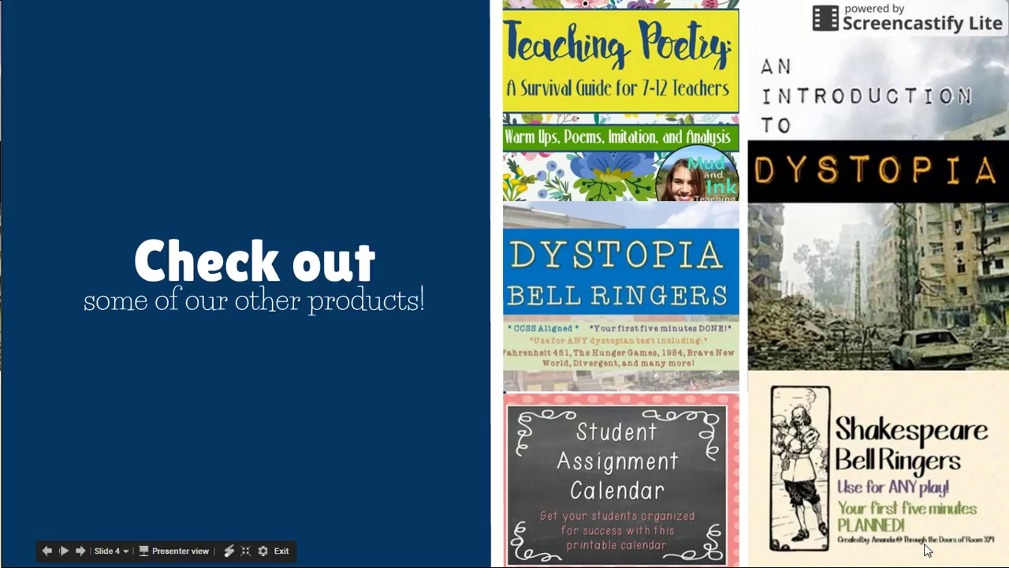
left_click(927, 550)
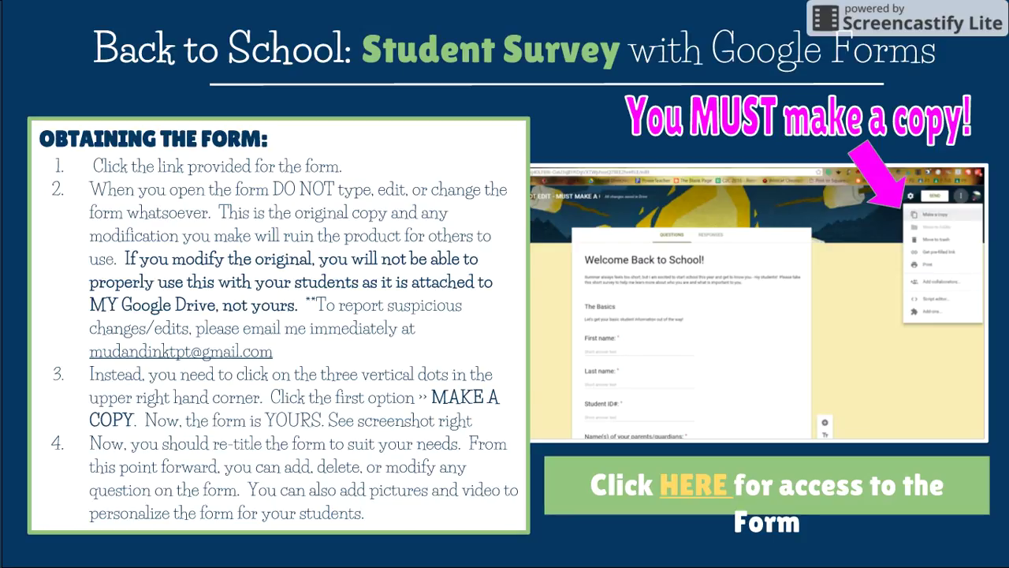
- Open the original Welcome Back to School! form from the slide's HERE link and exit the presentation
left_click(694, 487)
key("Escape")
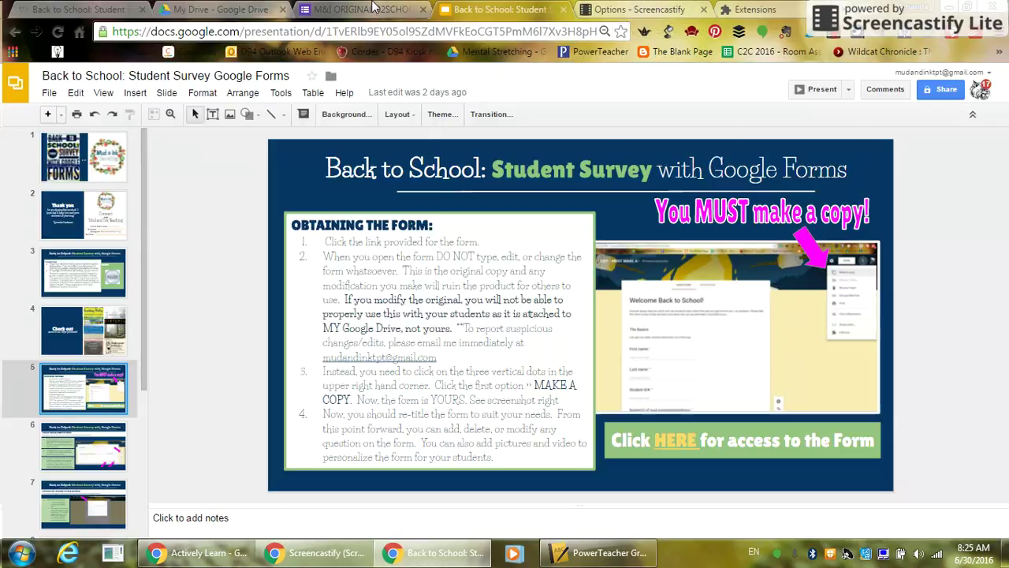
left_click(374, 8)
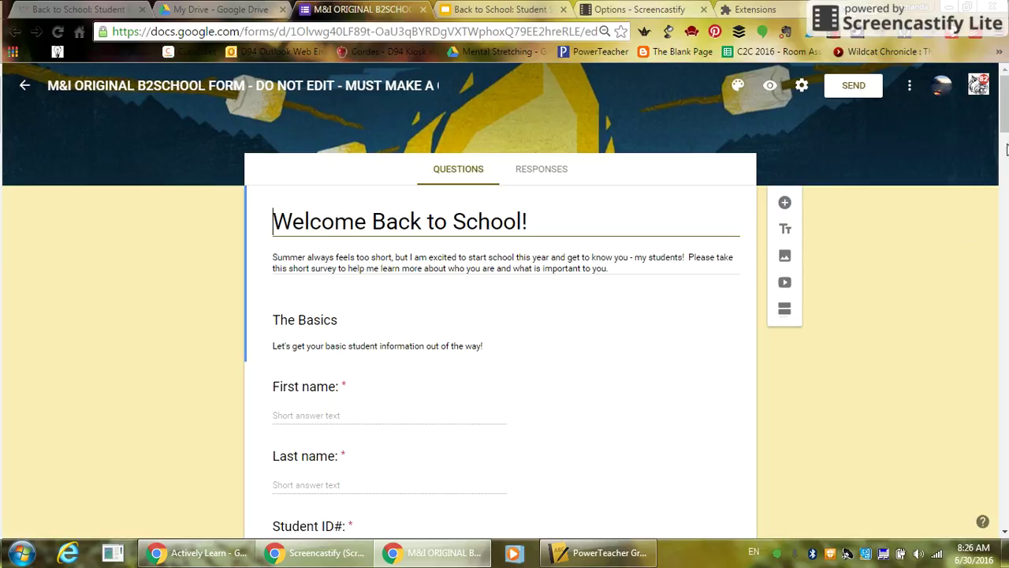
mouse_move(1006, 131)
left_mouse_down()
mouse_move(1003, 386)
mouse_move(1001, 126)
left_mouse_up()
- Make a copy of the form named after the teacher as 'B2School Survey'
left_click(913, 91)
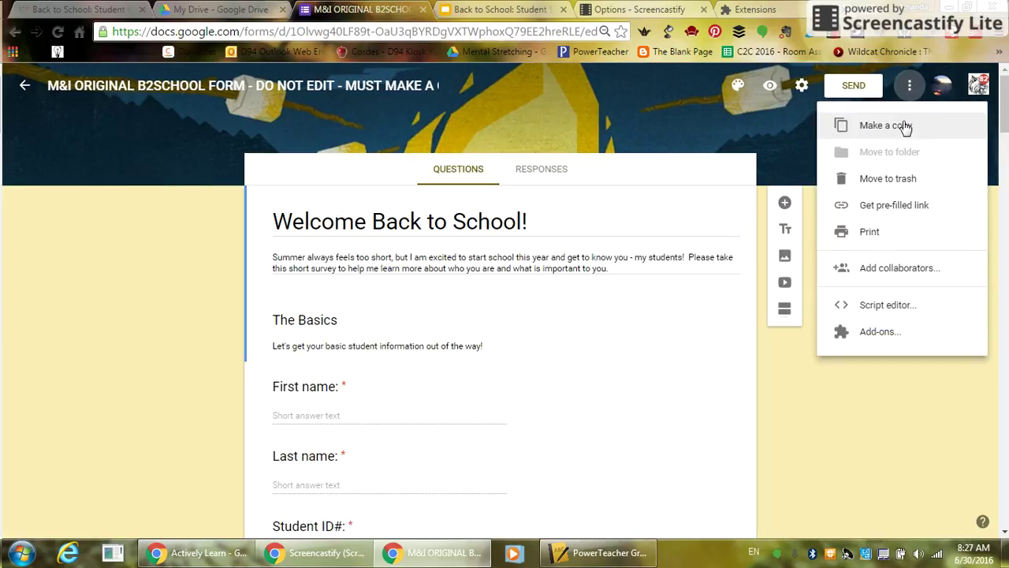
left_click(904, 127)
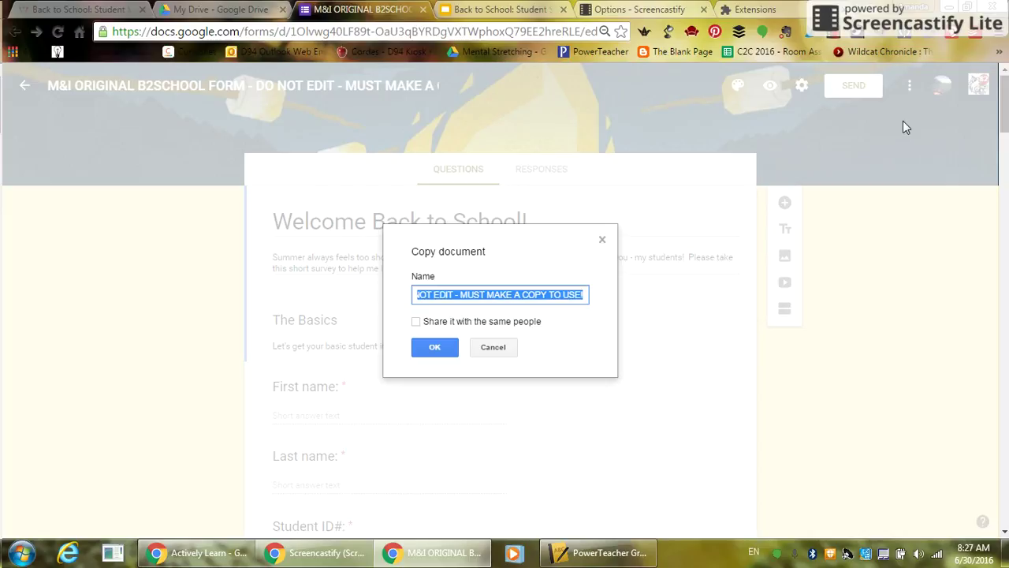
type("Mrs. Smith's")
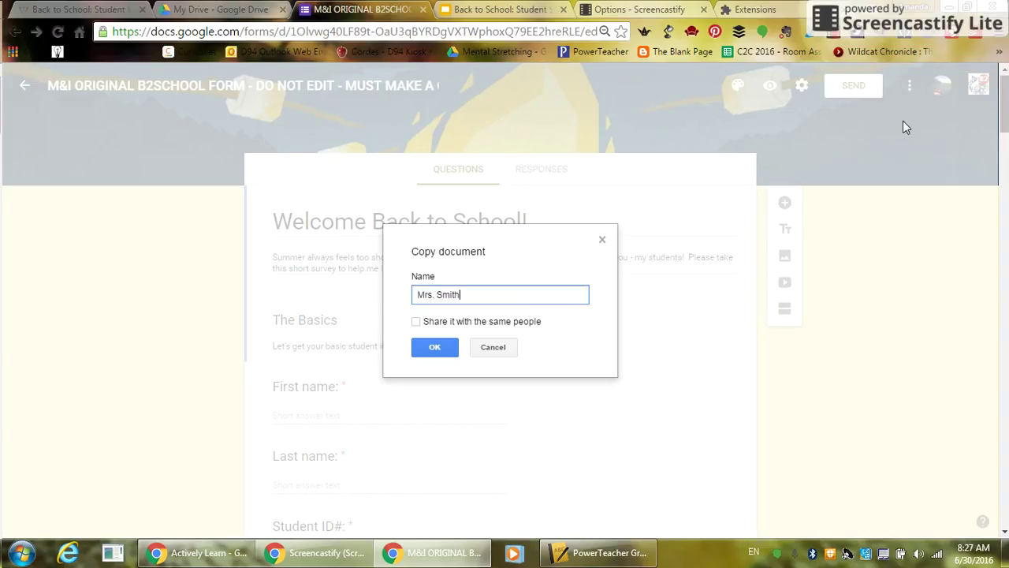
type(" B2School Survey")
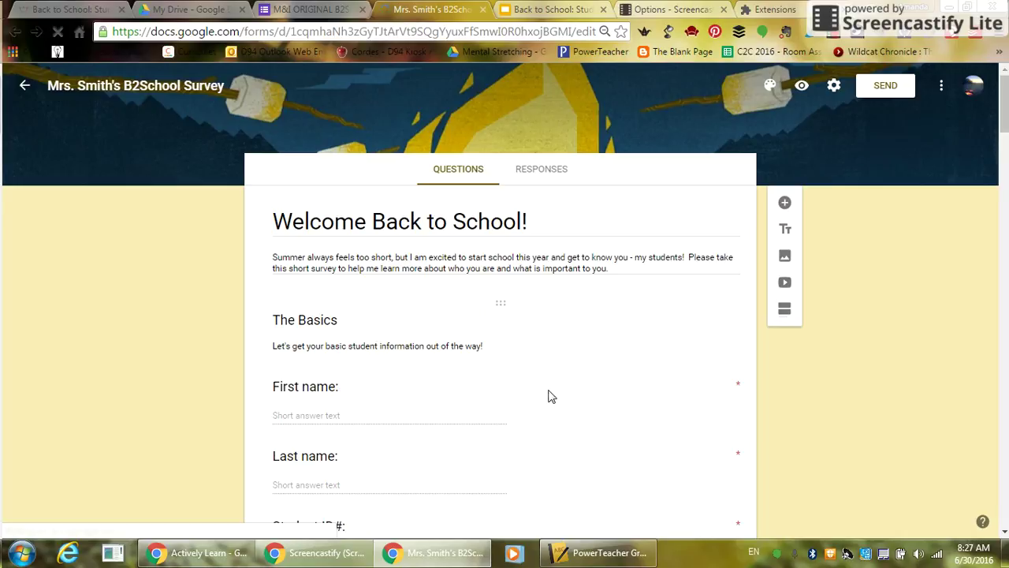
- Confirm the B2School Survey copy in My Drive, then close the original form's tab
left_click(193, 8)
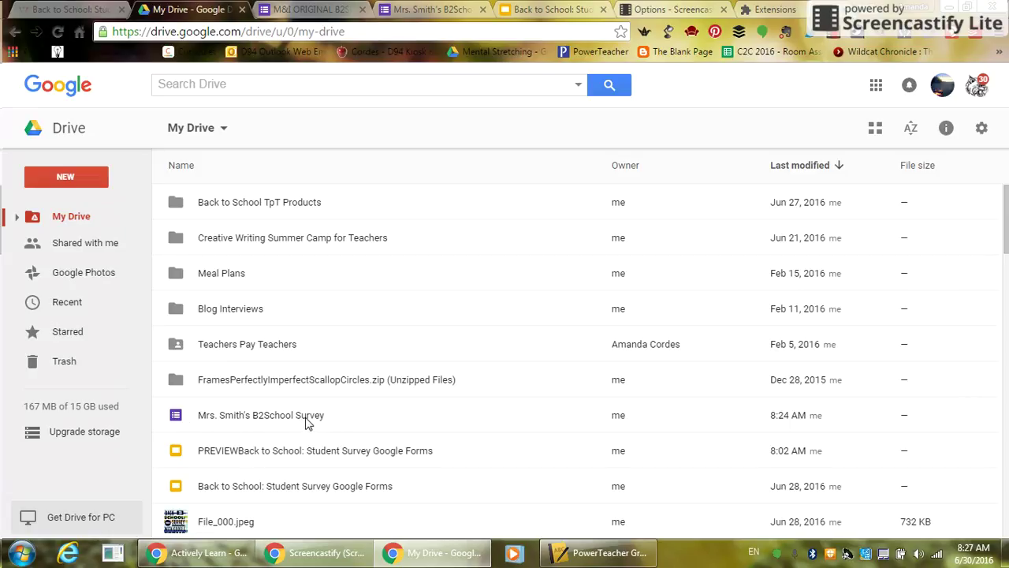
left_click(446, 9)
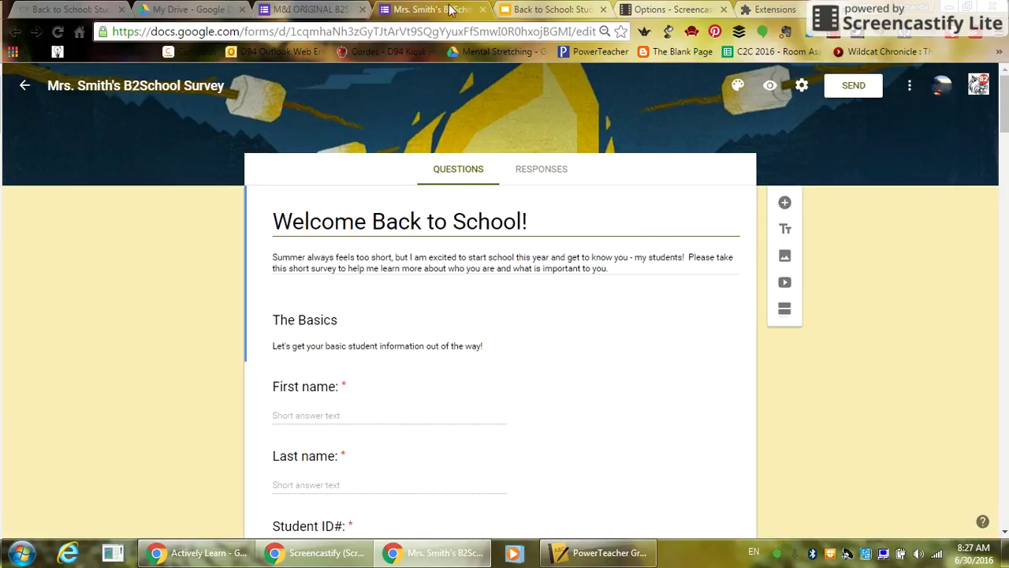
left_click(362, 10)
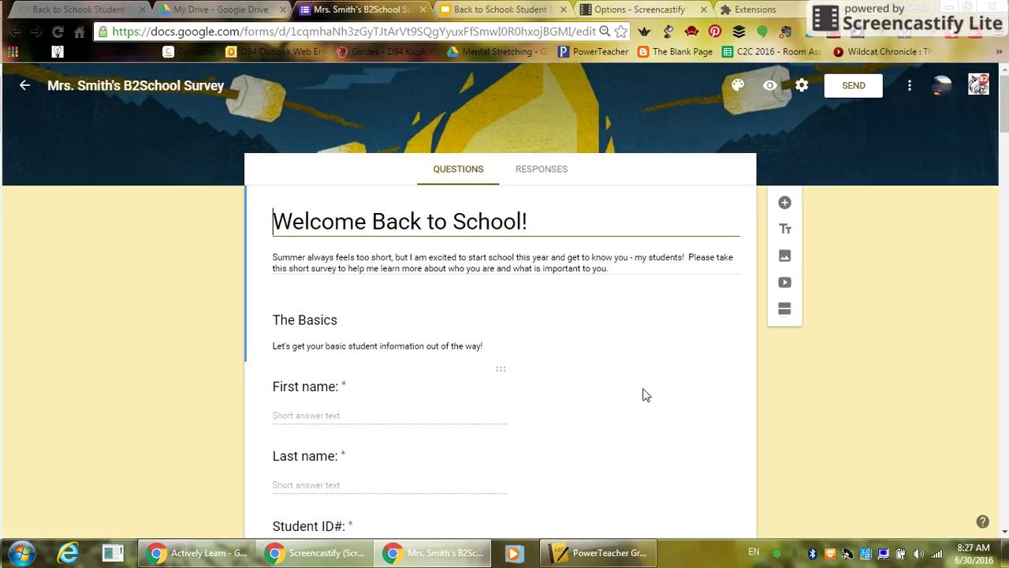
- Add the question 'Who was your favorite teacher in elementary school?' above The Basics
left_click_drag(1005, 126, 1005, 148)
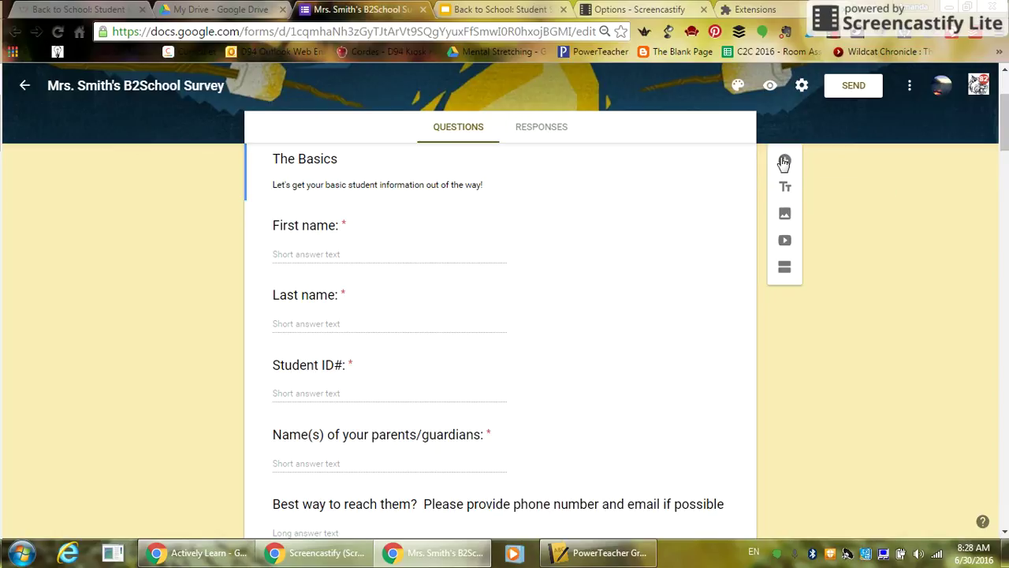
left_click(785, 162)
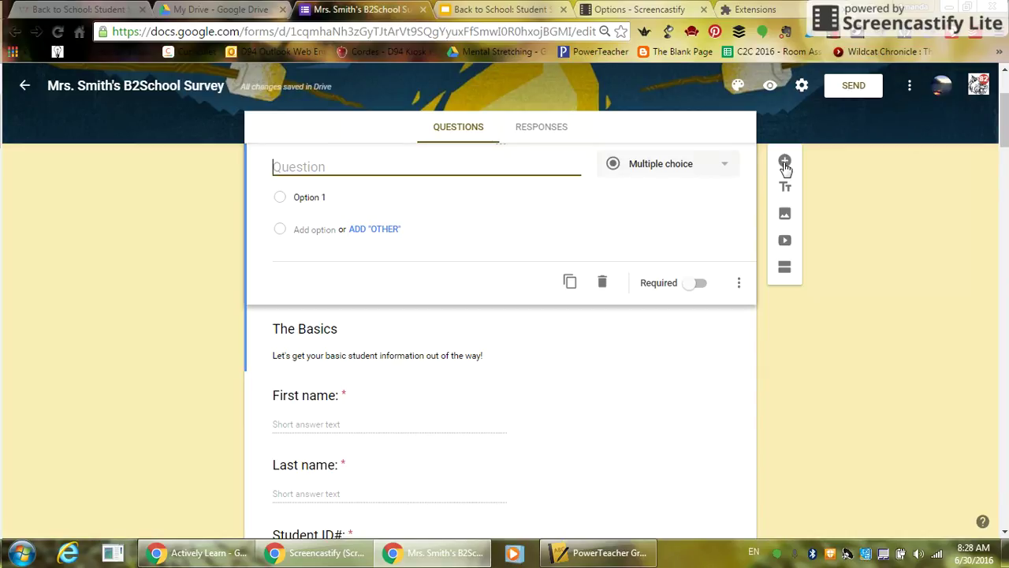
type("Who was your fa")
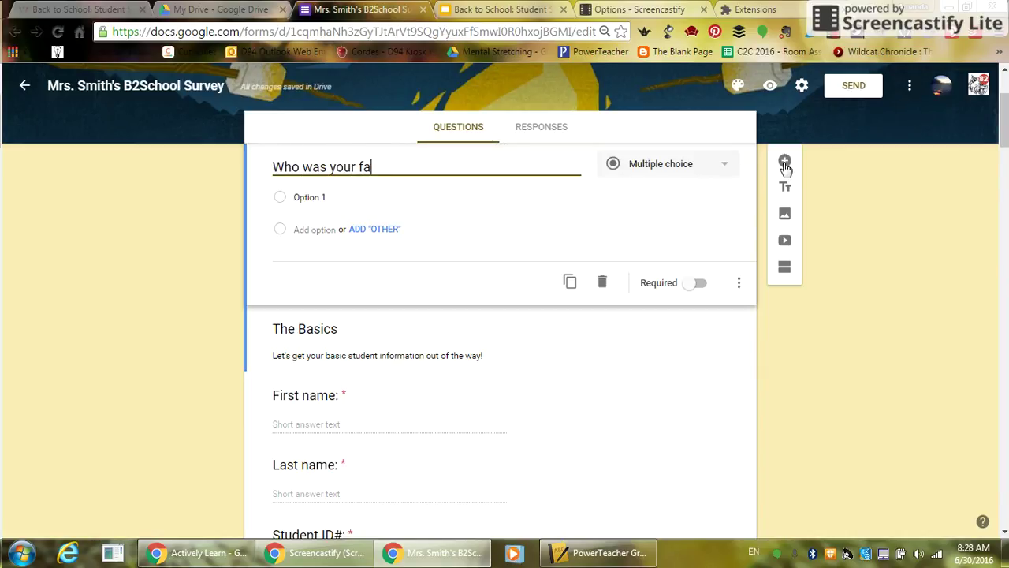
type("vorite teacher in el")
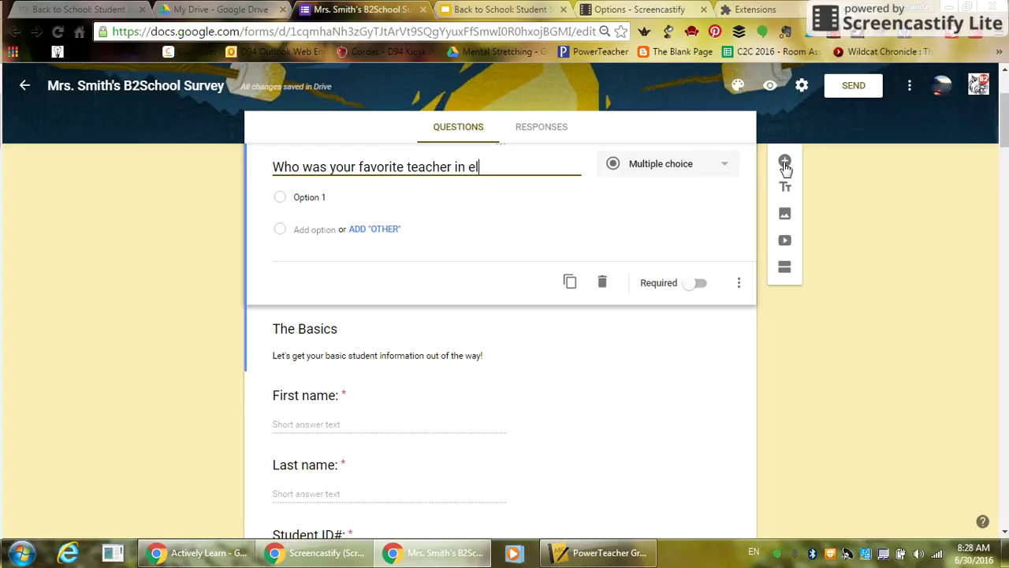
type("ementary school")
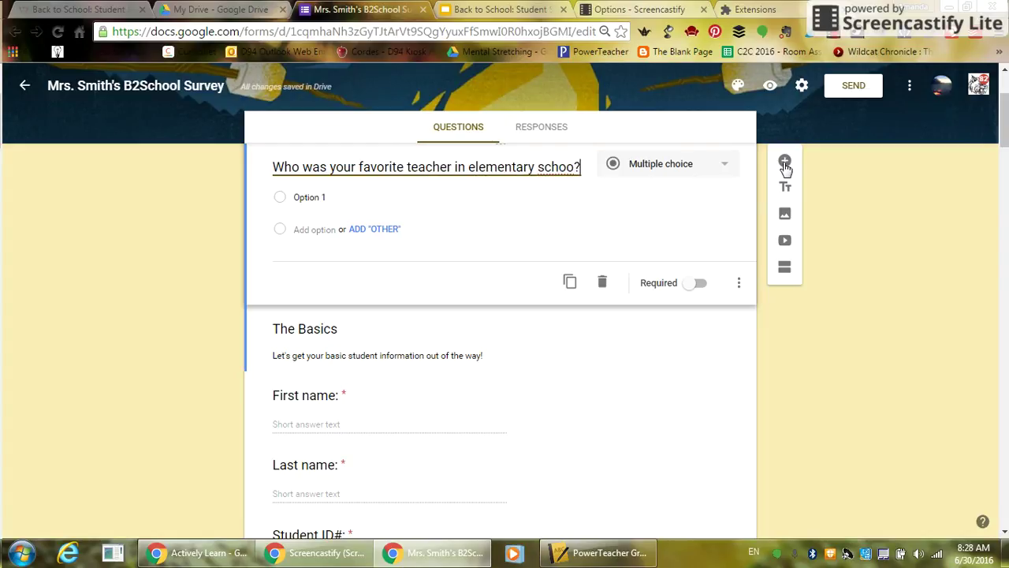
type("?")
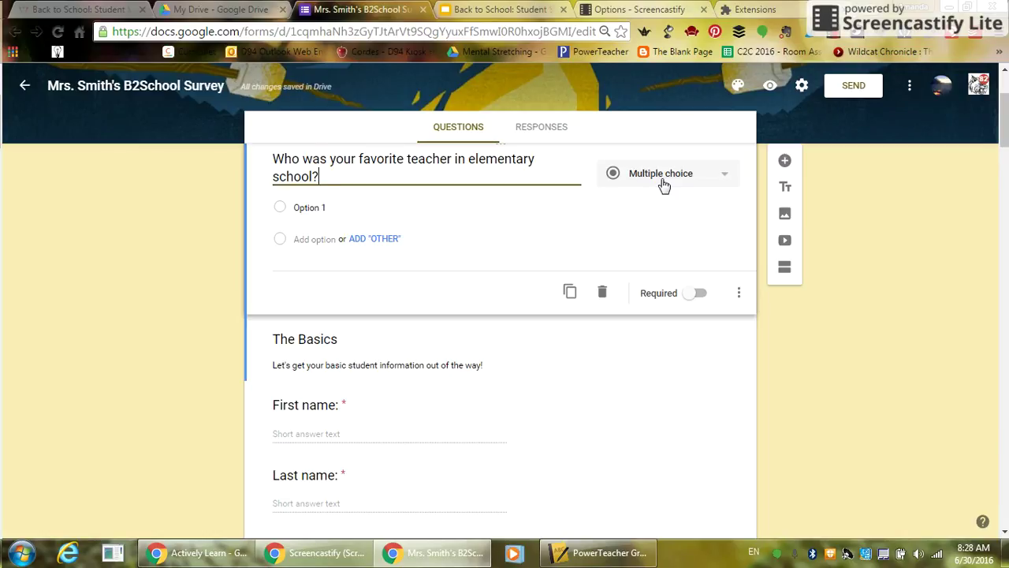
- Change the favorite-teacher question's type to short answer
left_click(664, 175)
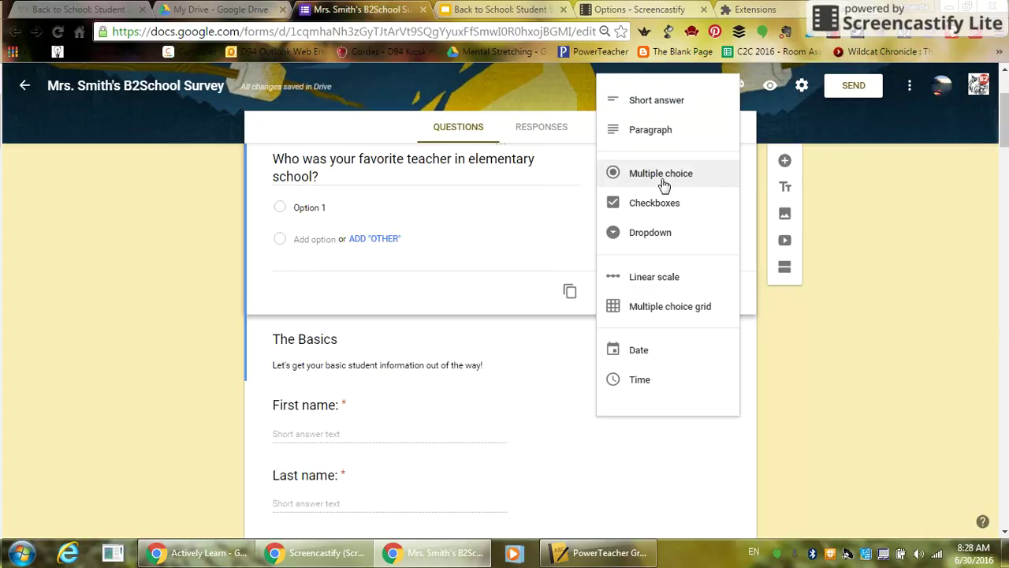
left_click(677, 105)
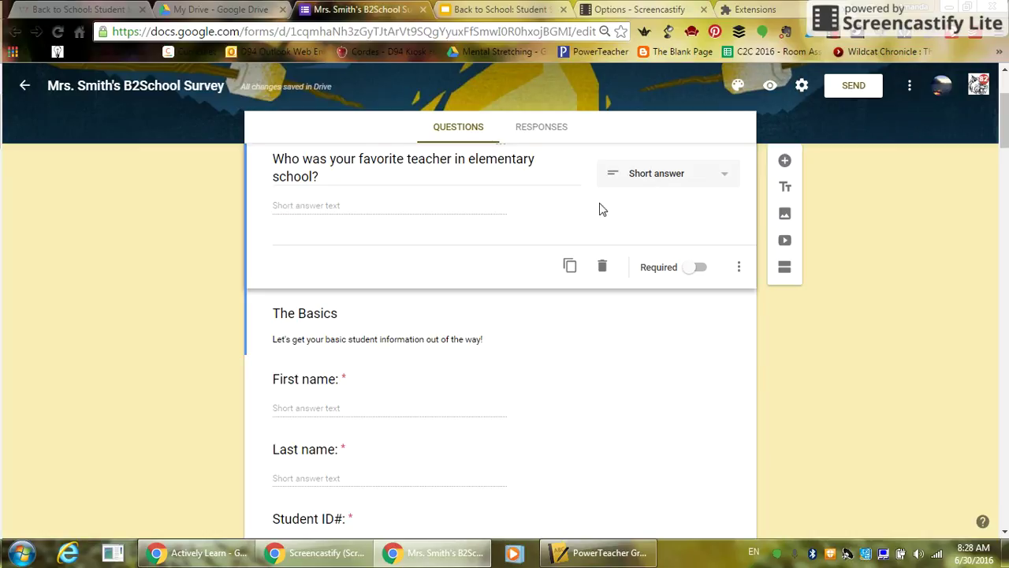
left_click(660, 179)
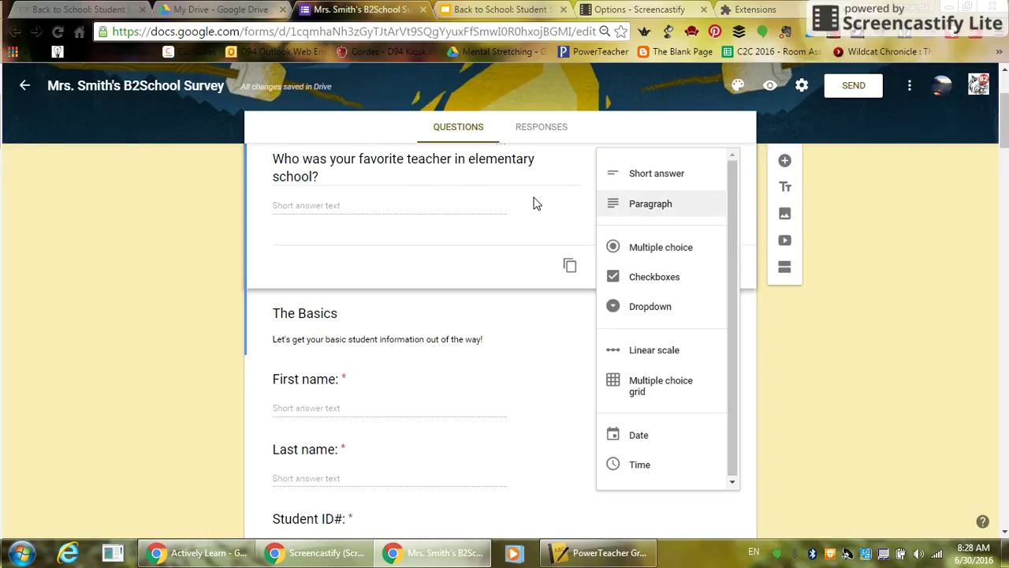
left_click(477, 205)
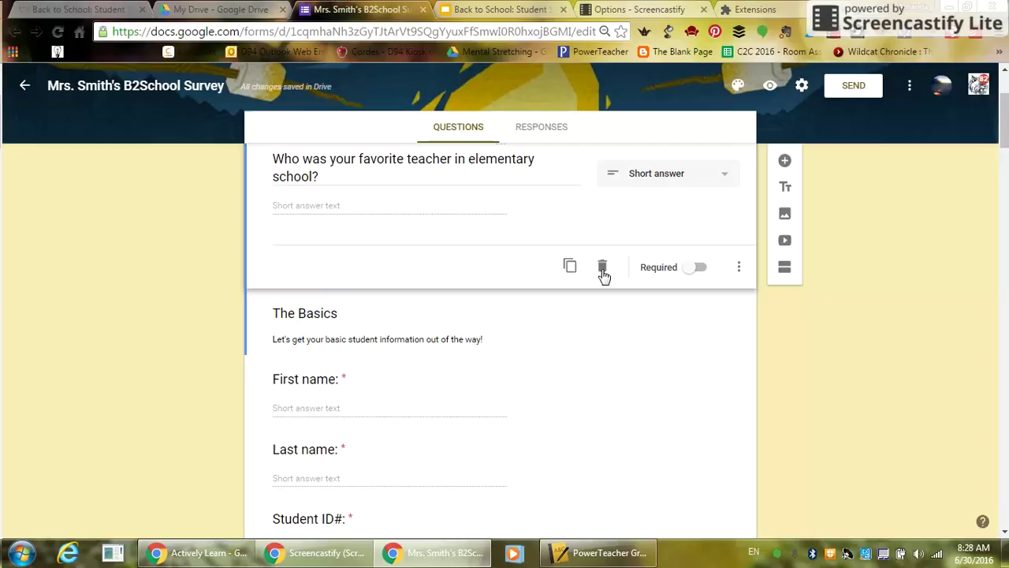
- Toggle the favorite-teacher question's Required setting on and off, then delete the question
left_click(687, 268)
left_click(698, 270)
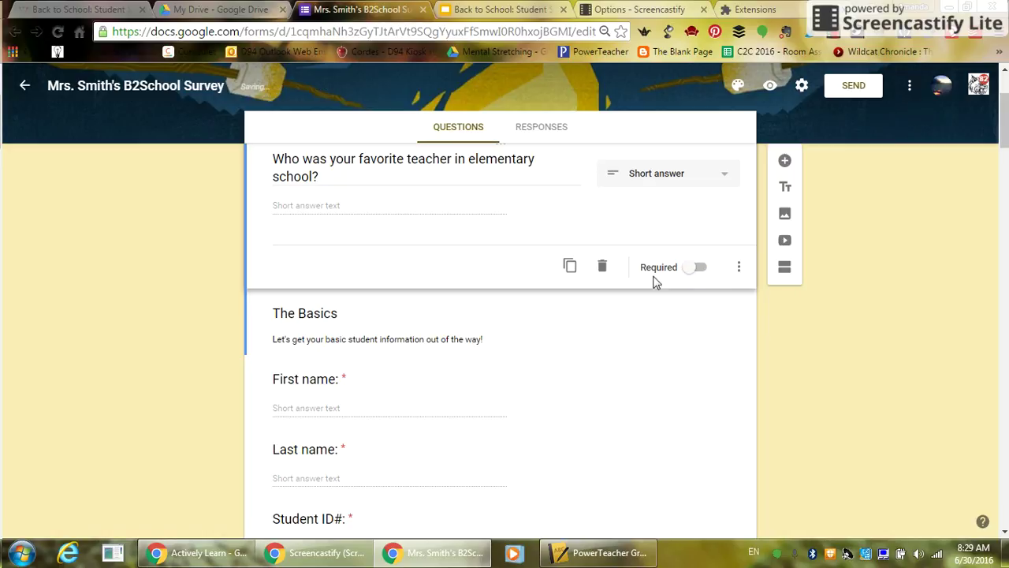
left_click(601, 267)
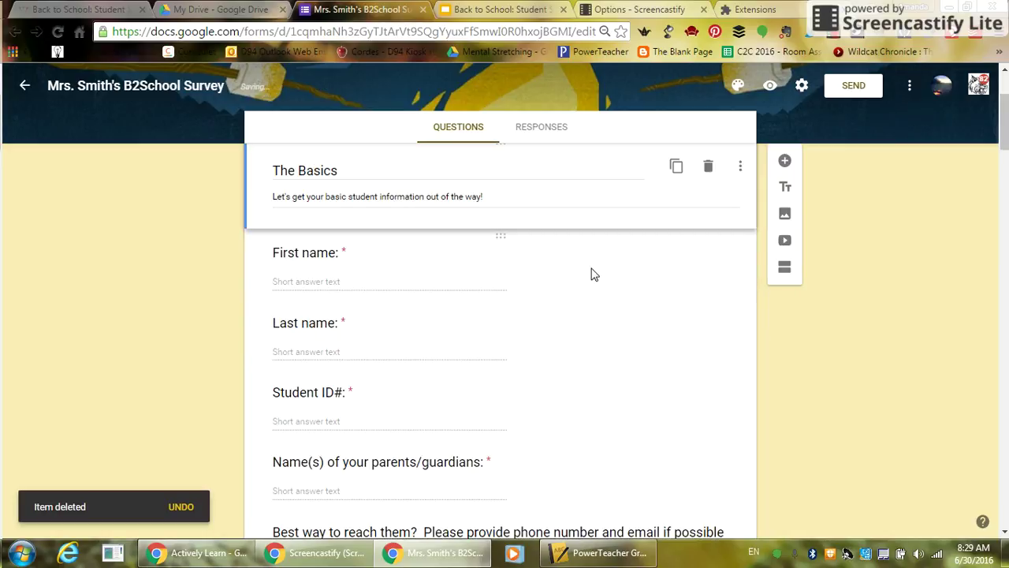
- Switch the form's theme to plain blue, replacing the yellow marshmallow header
left_click_drag(1003, 137, 1000, 103)
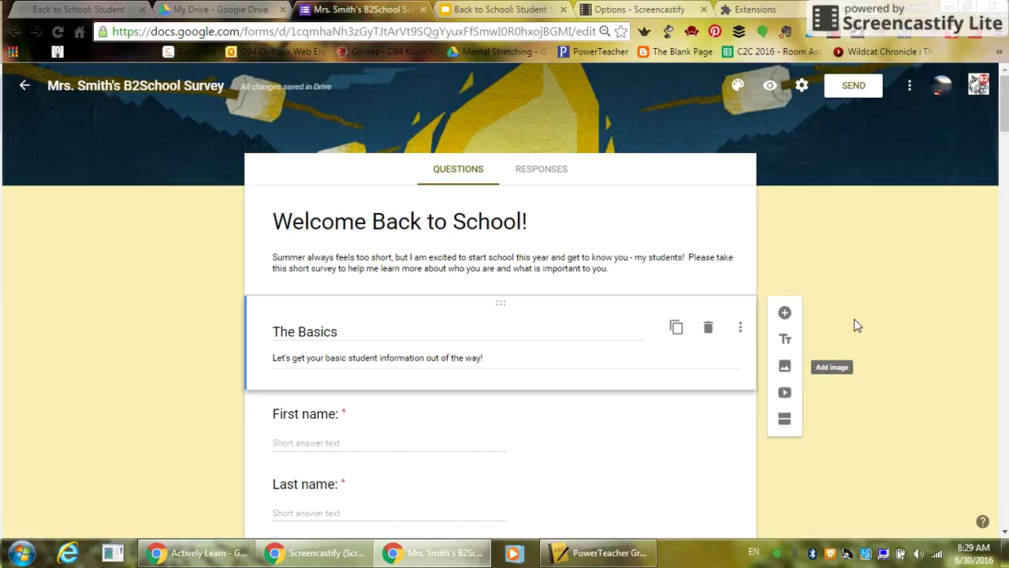
left_click(734, 87)
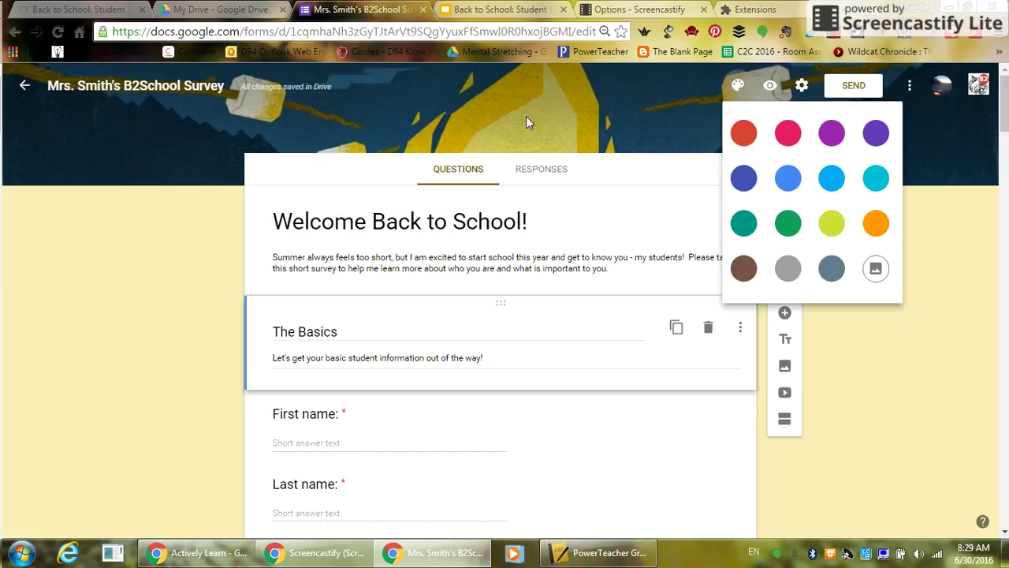
left_click(778, 178)
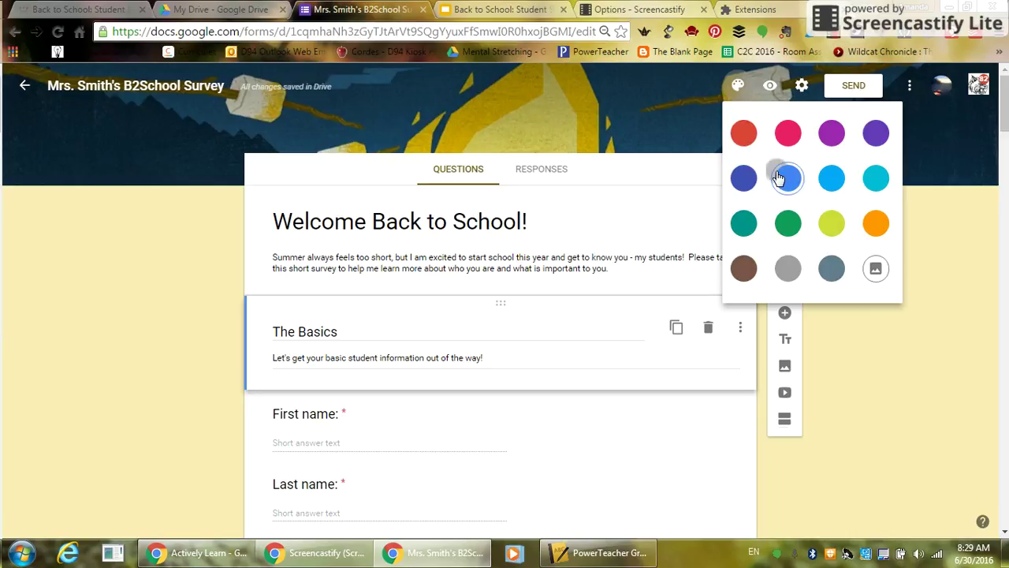
left_click(735, 87)
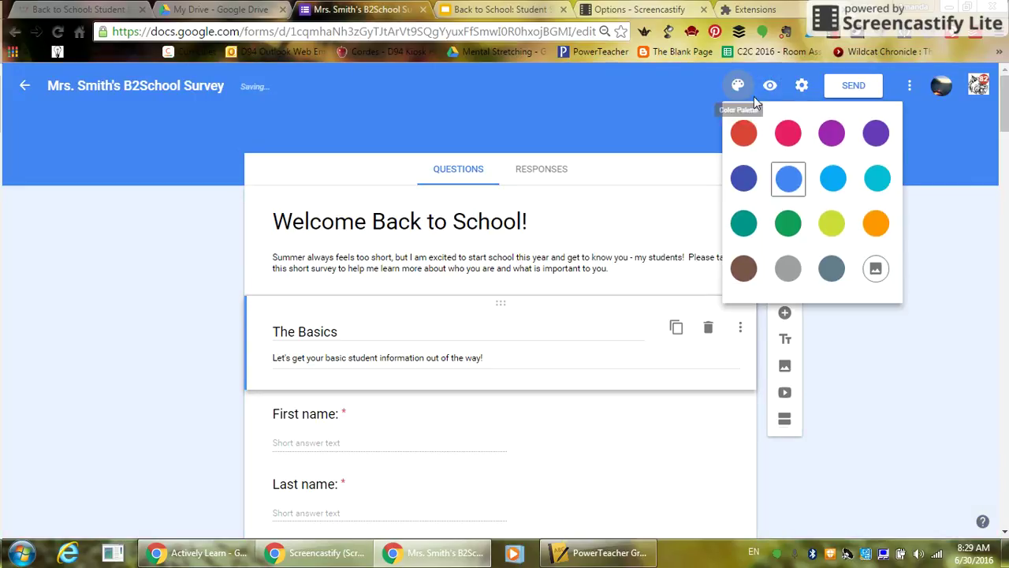
- Apply the painted-hands art header image from the Work and School themes
left_click(870, 271)
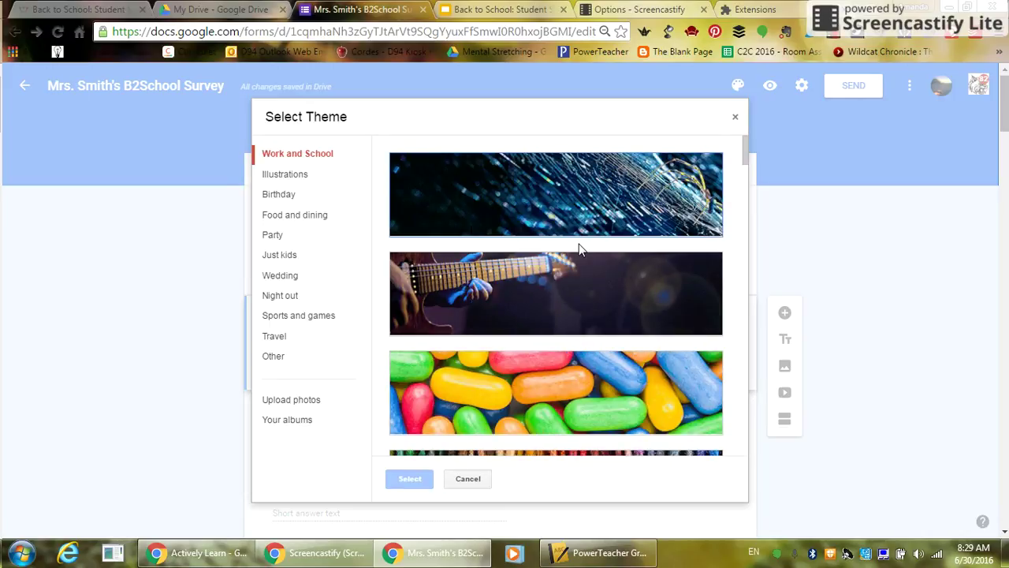
left_click_drag(748, 157, 731, 213)
left_click(673, 193)
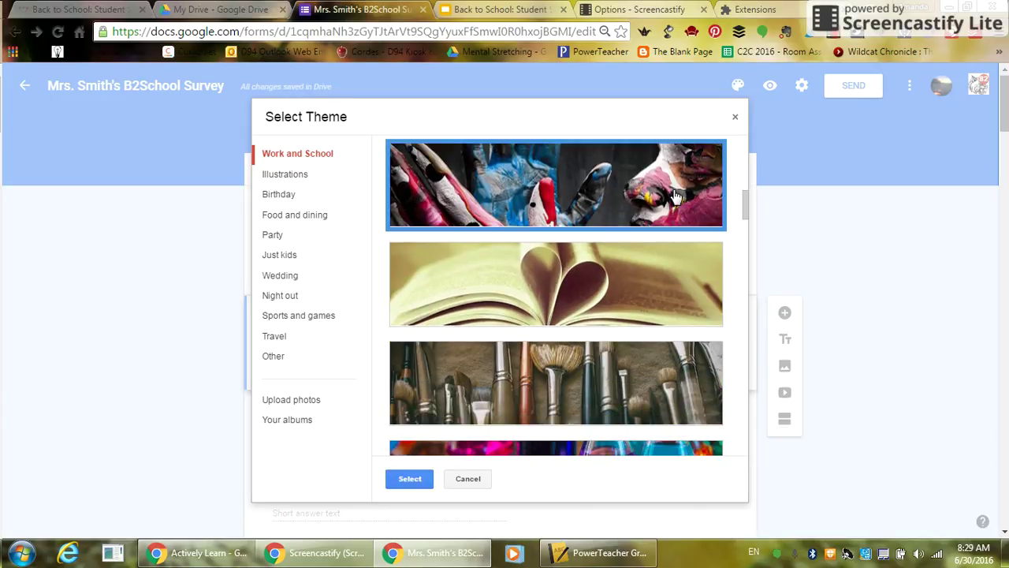
left_click(410, 478)
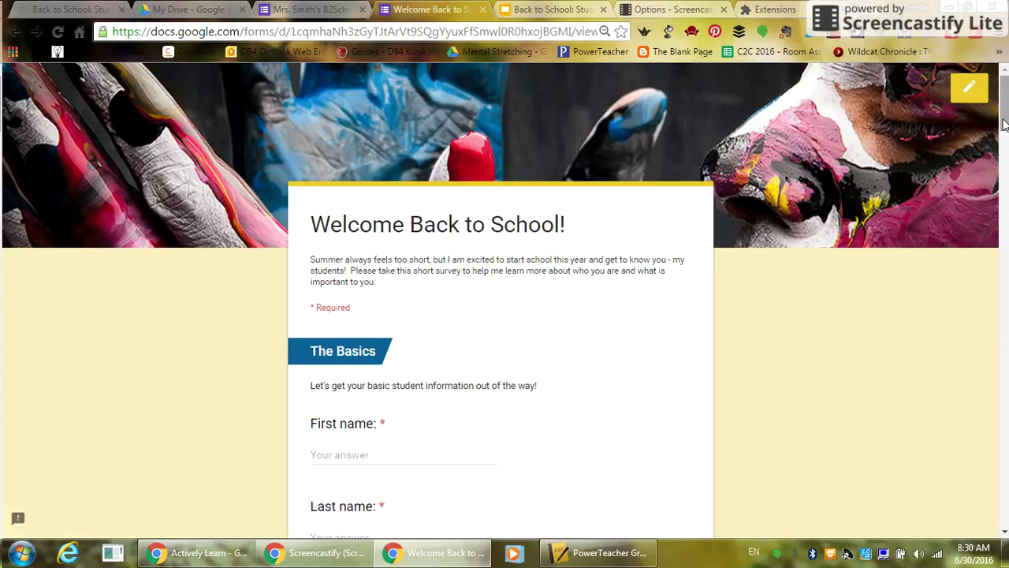
- Scroll through the respondent preview, then return to the survey's editor
mouse_move(1004, 124)
left_mouse_down()
mouse_move(988, 275)
mouse_move(1004, 118)
left_mouse_up()
left_click(311, 9)
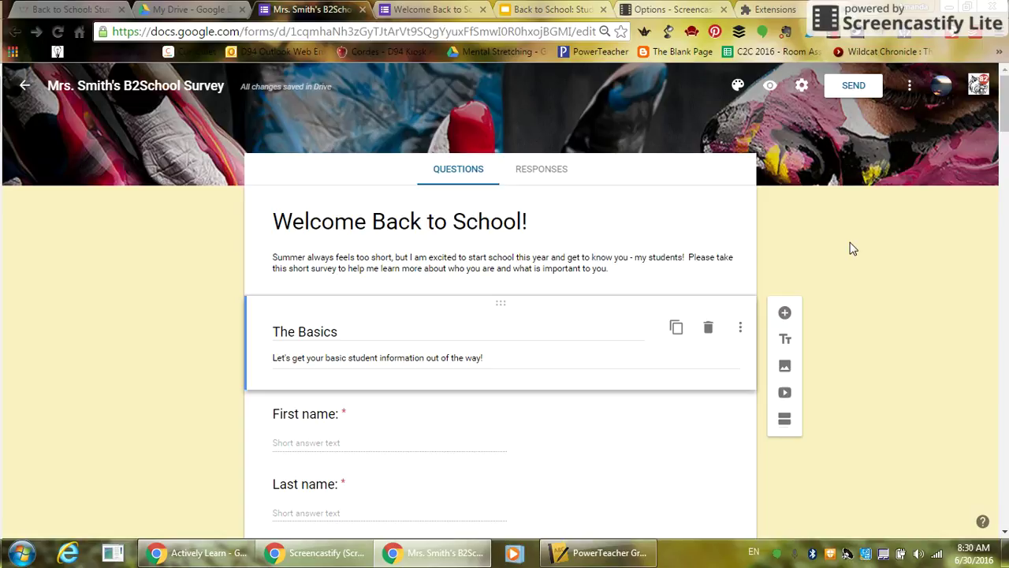
left_click(861, 88)
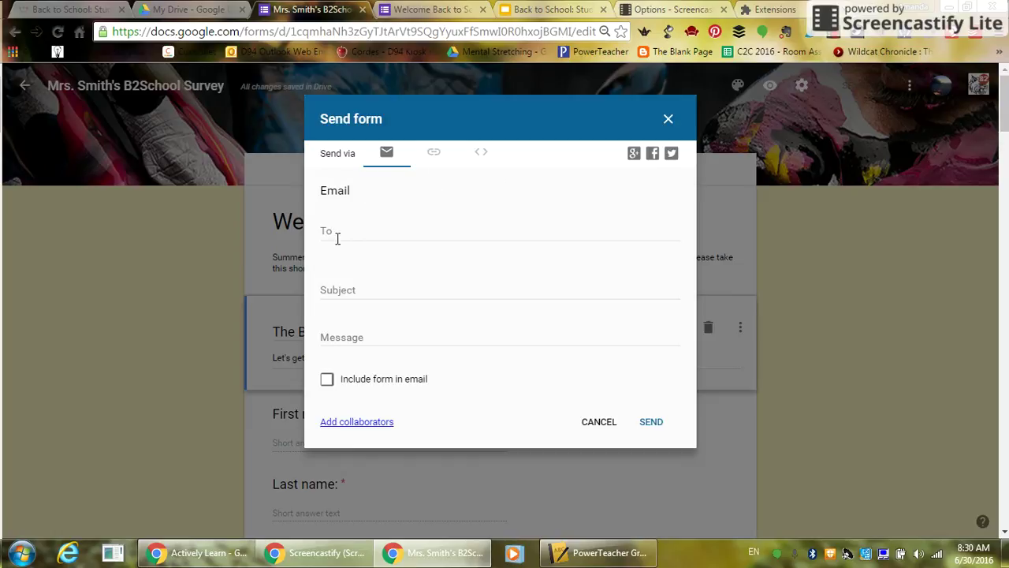
left_click(437, 157)
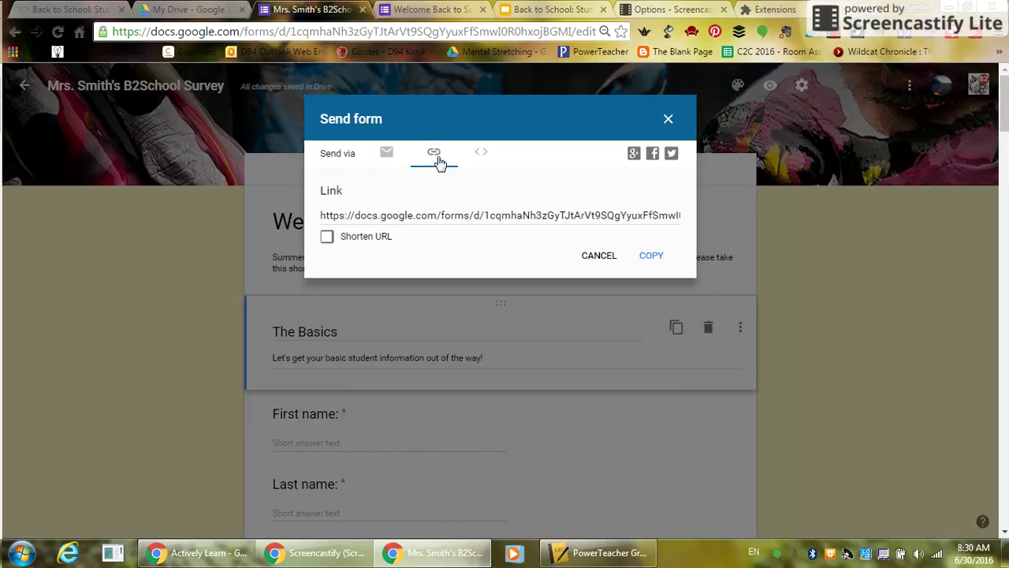
left_click(384, 239)
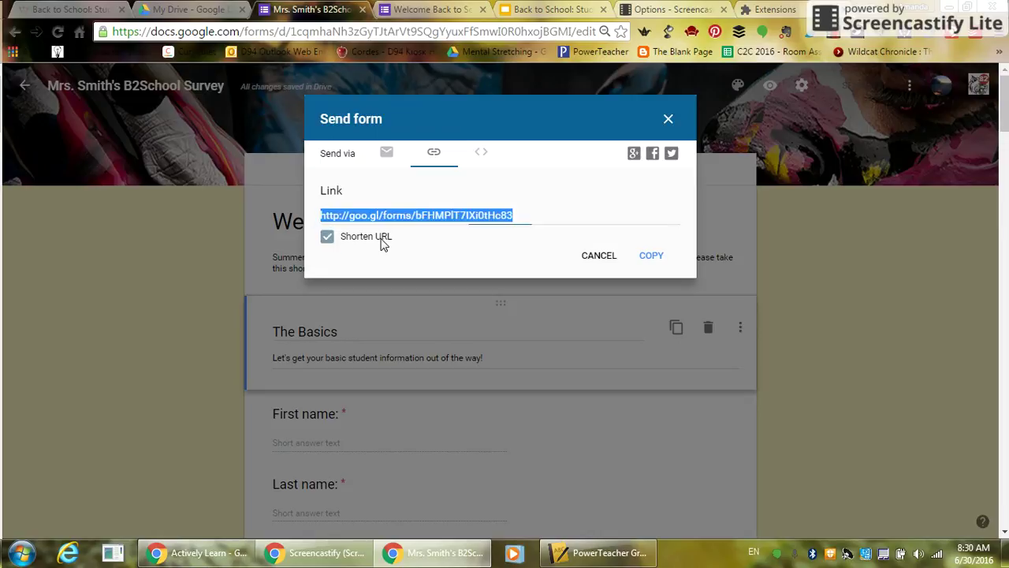
left_click(481, 154)
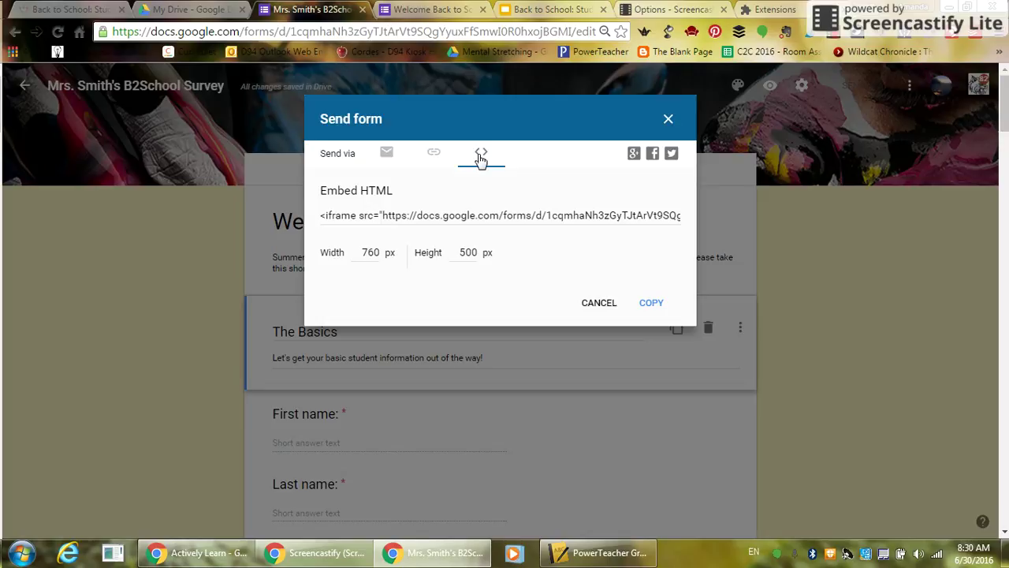
left_click(668, 122)
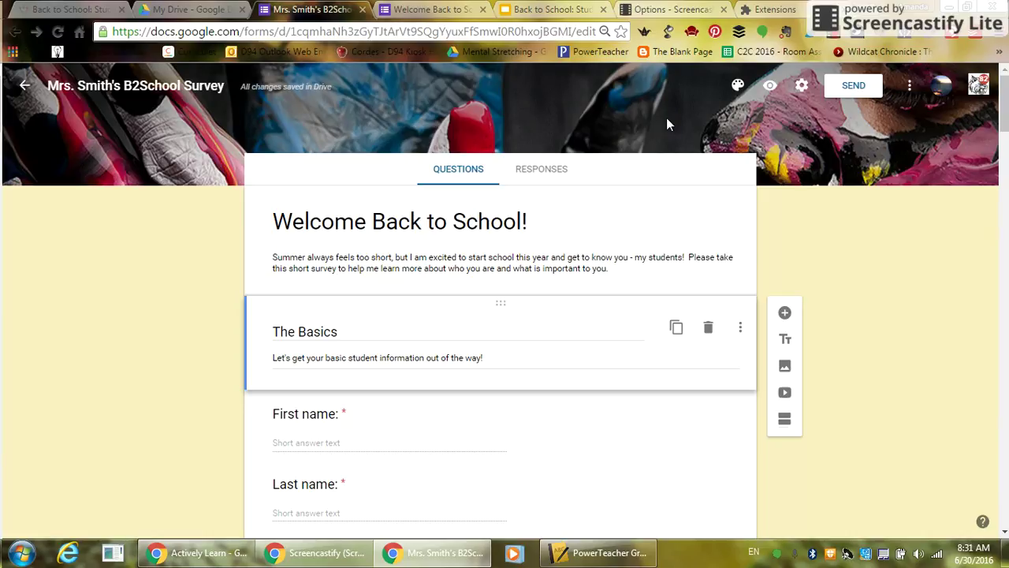
- Create a new linked response spreadsheet from the form's Responses tab
left_click(549, 171)
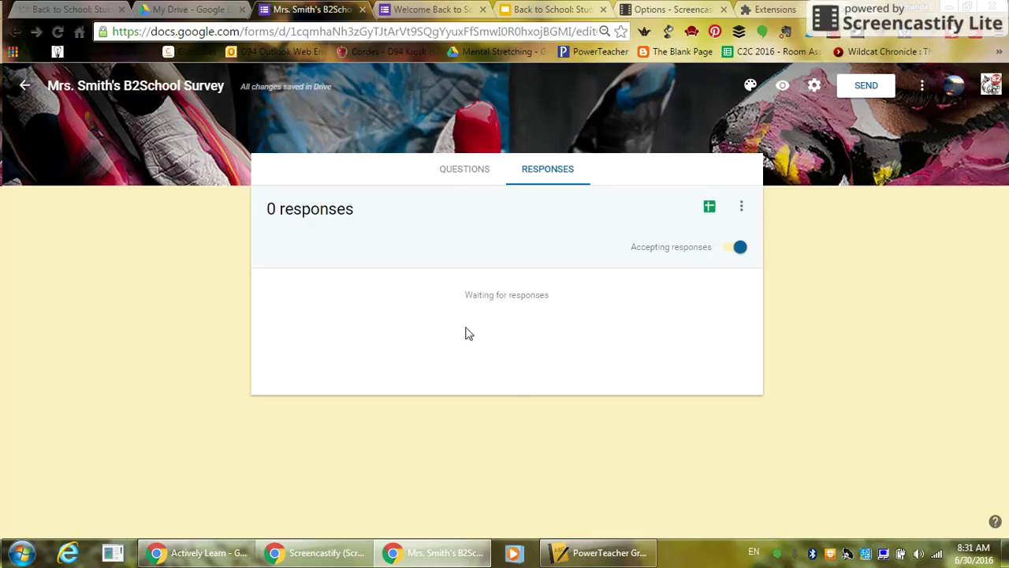
left_click(710, 208)
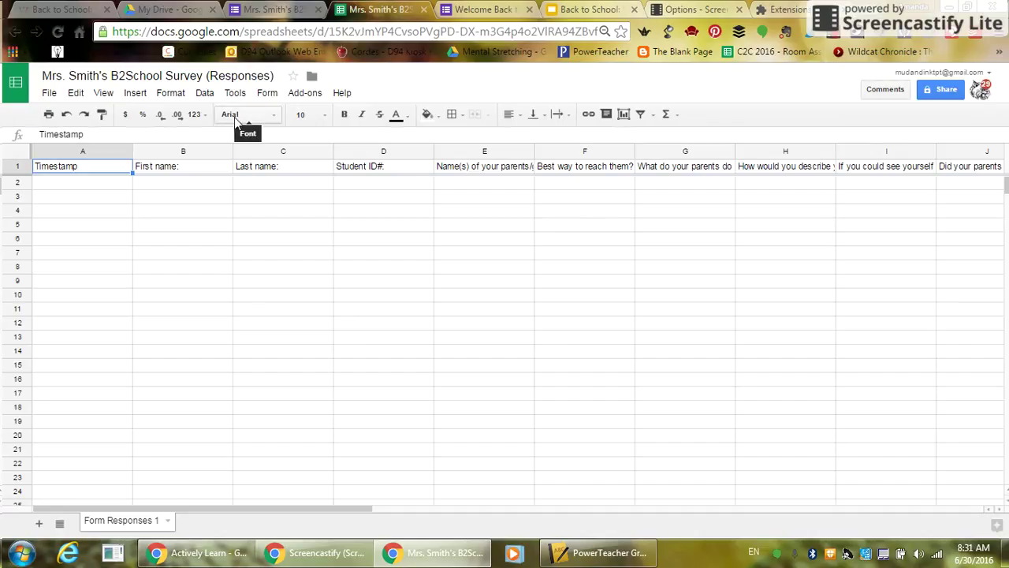
- Leave the responses sheet via the My Drive tab and return to the Back to School slide deck
left_click(180, 9)
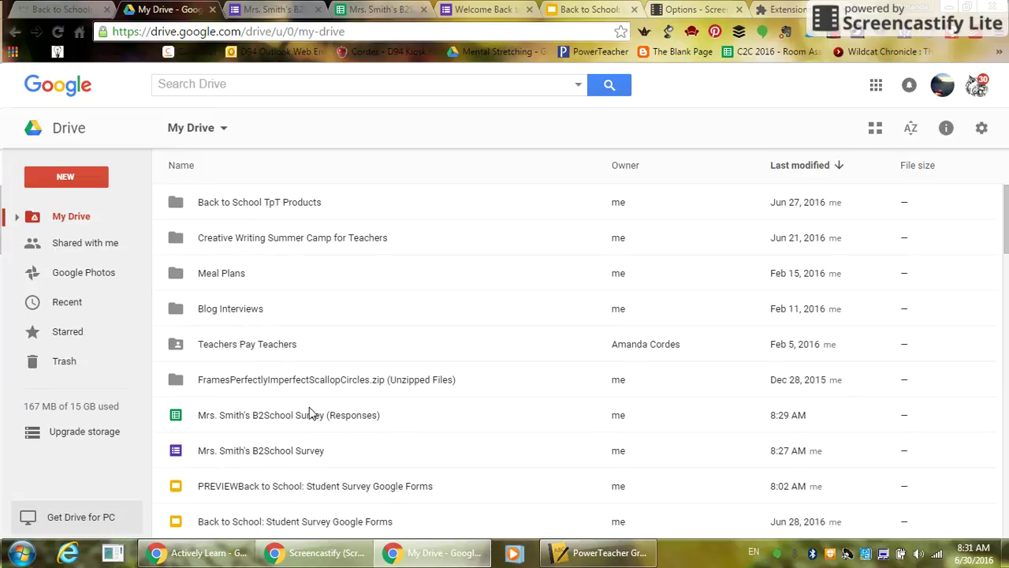
left_click(574, 9)
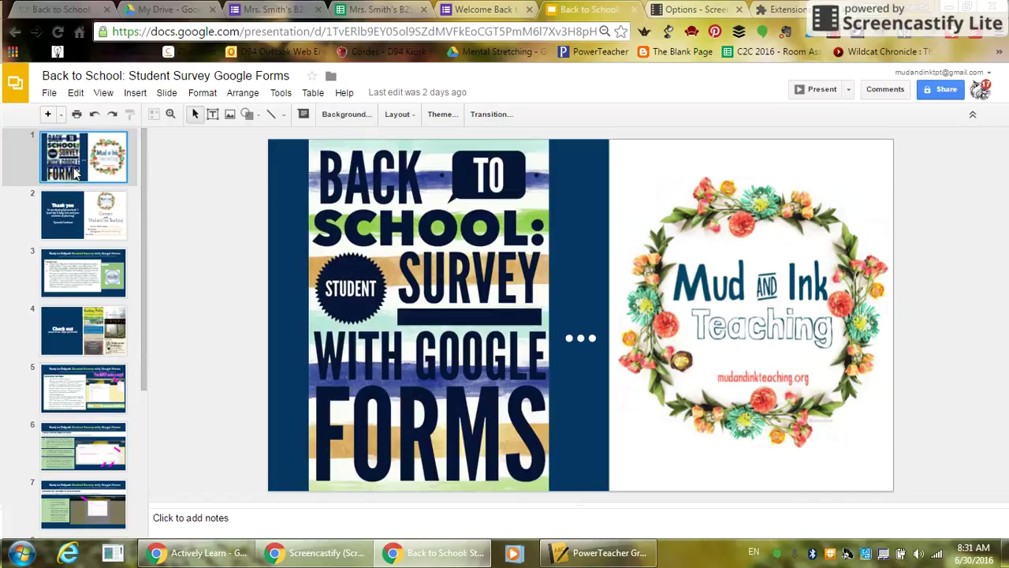
- Select the title slide, Back to School: Student Survey with Google Forms, in the filmstrip
left_click(72, 174)
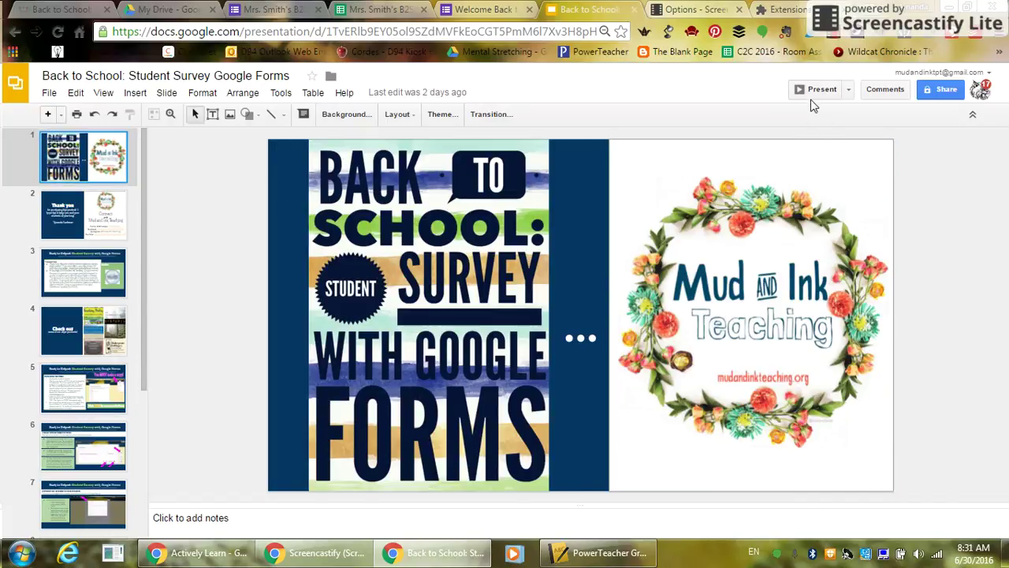